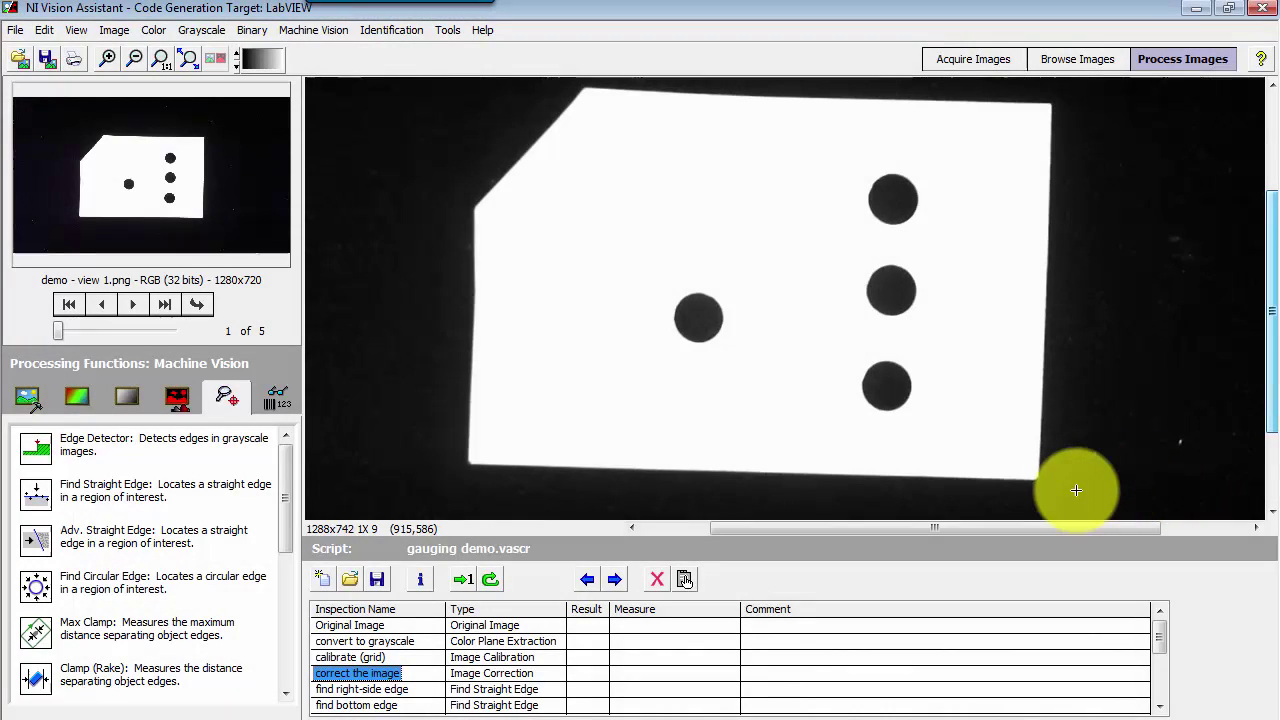
Review the right-side edge, bottom edge, and bottom-right corner coordinate system steps of the gauging script.
left_click(512, 689)
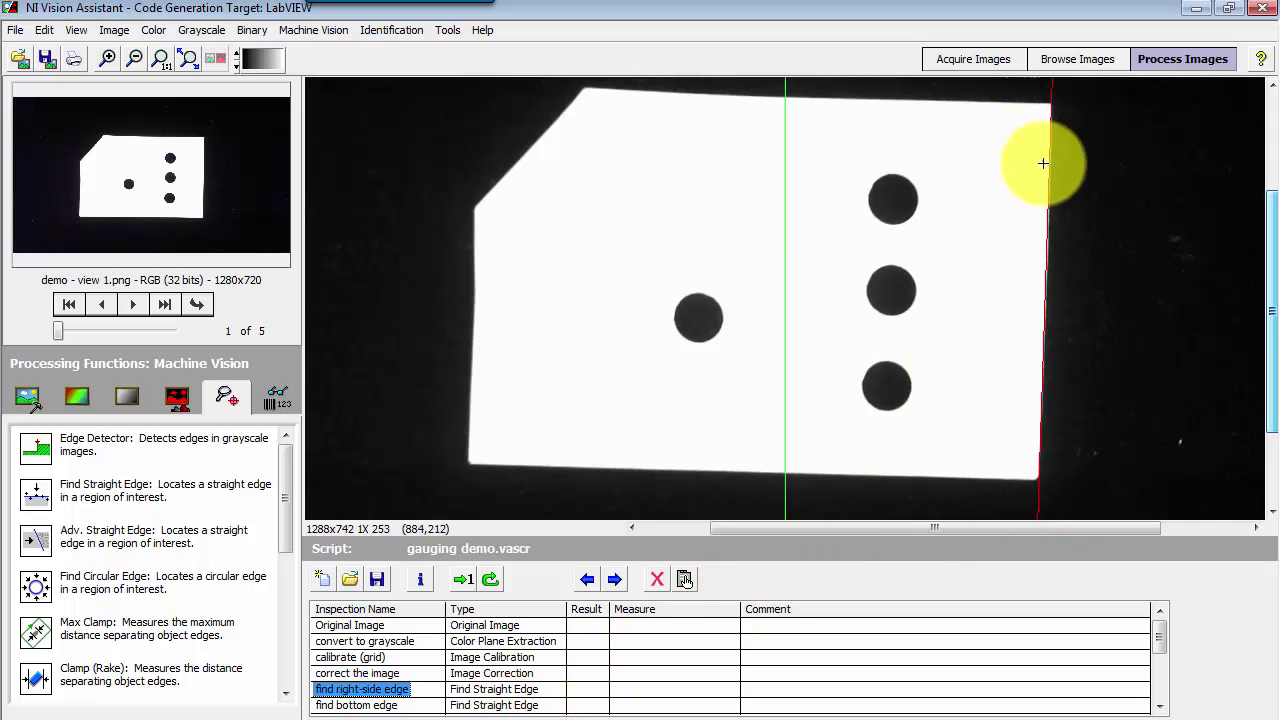
left_click(520, 705)
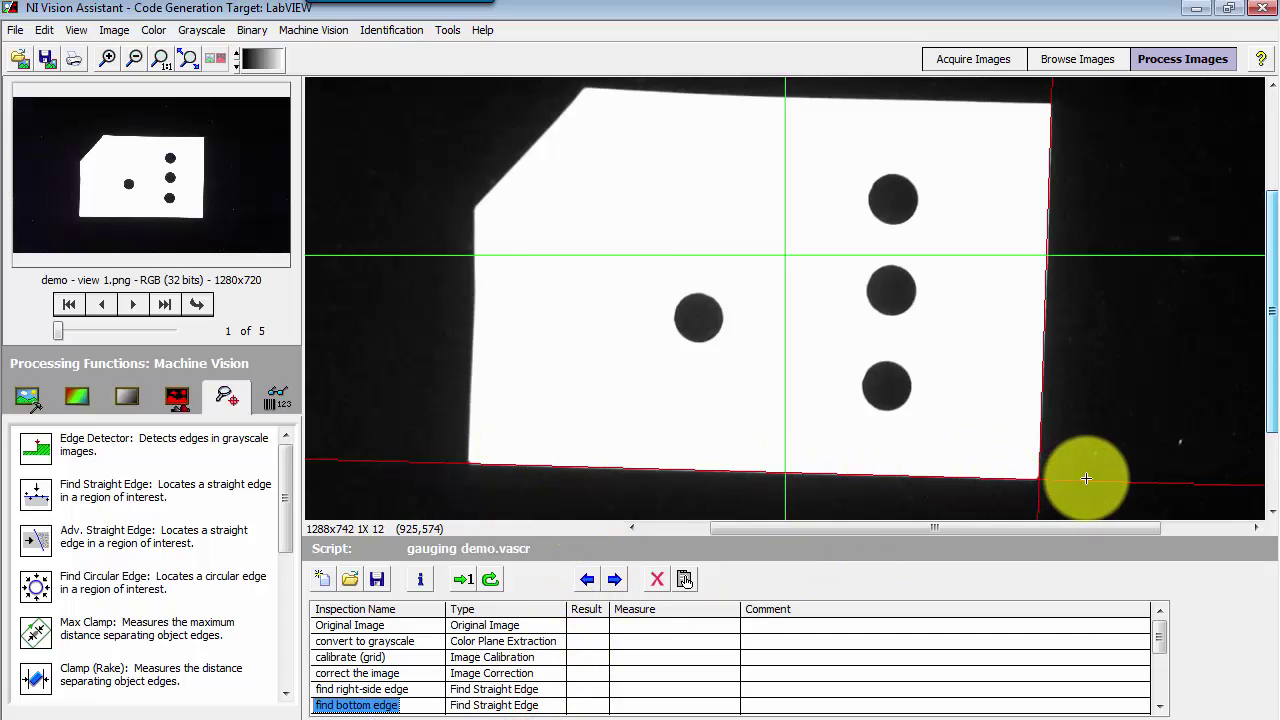
scroll(750, 650, "down", 1)
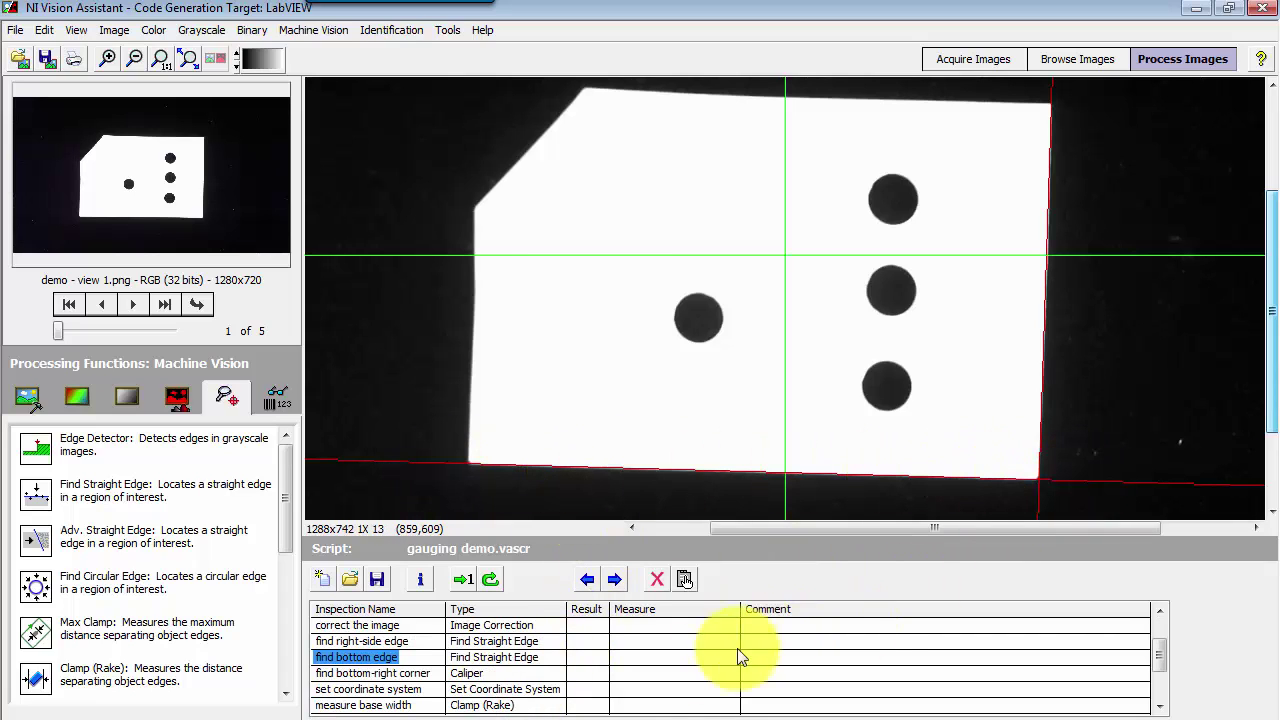
left_click(470, 683)
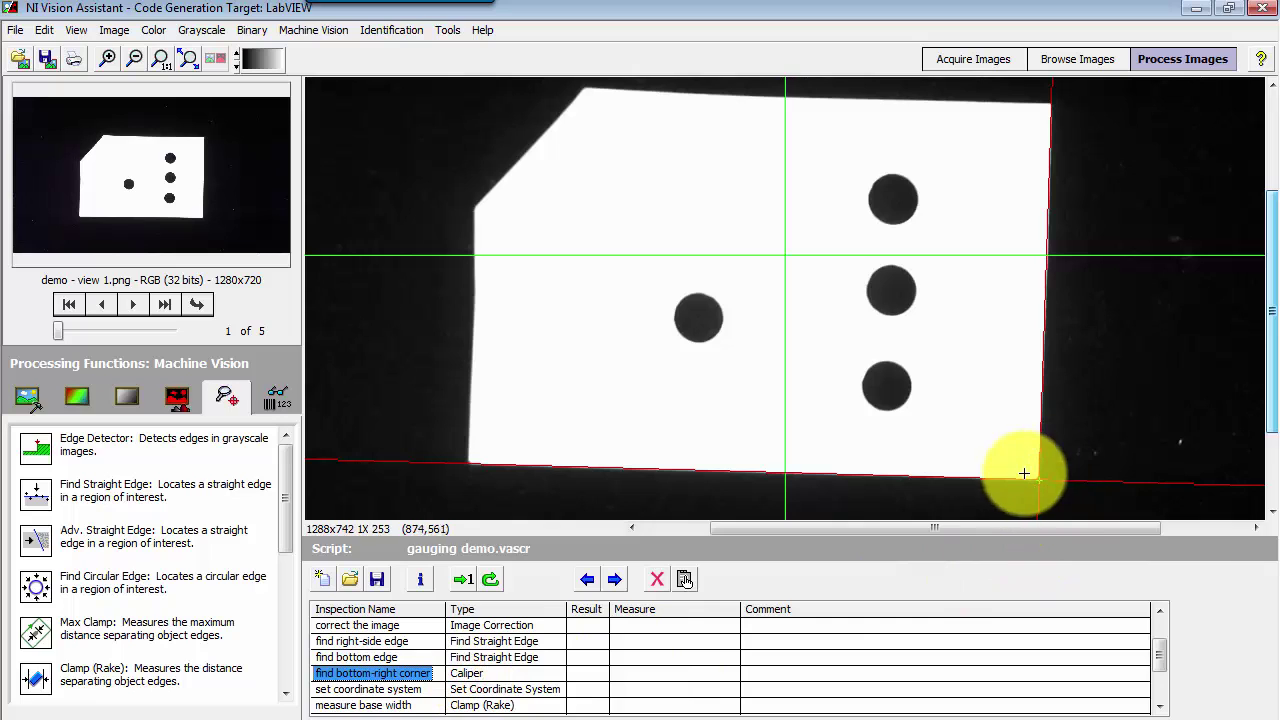
left_click(502, 690)
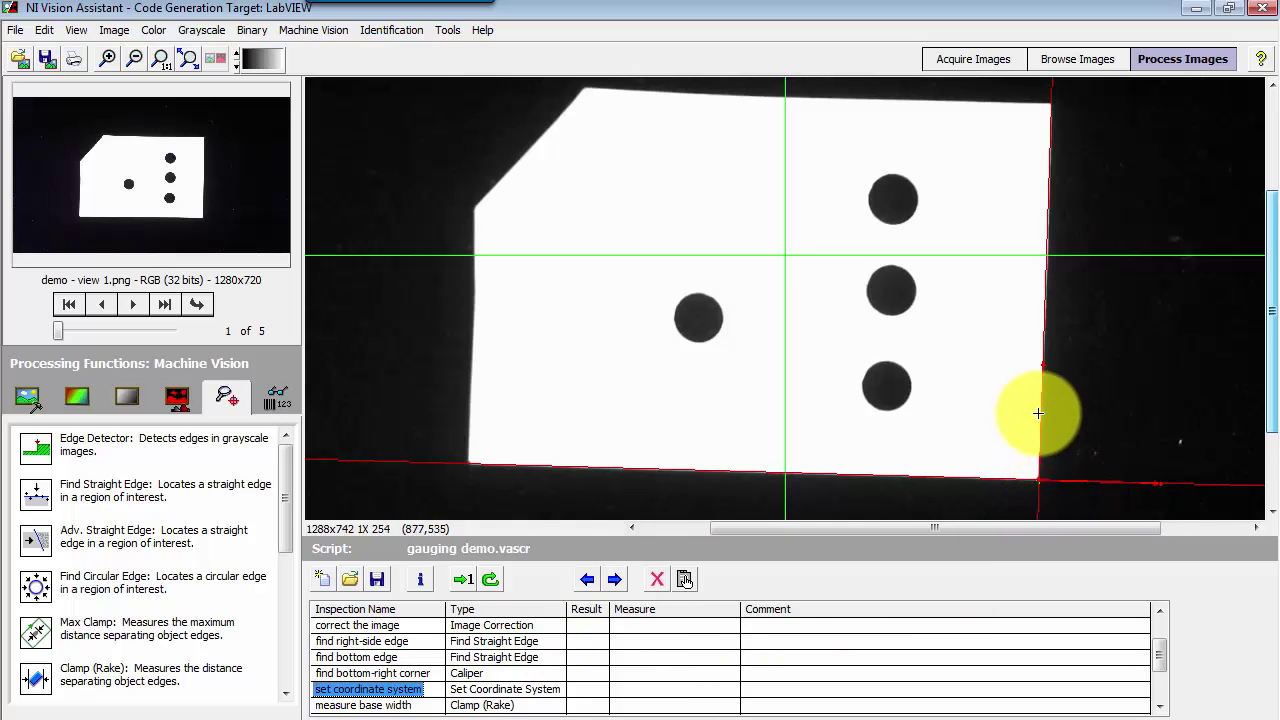
Review the base width clamp, circle A and B detections, bevel edge region, and measure bevel angle steps.
scroll(560, 685, "down", 1)
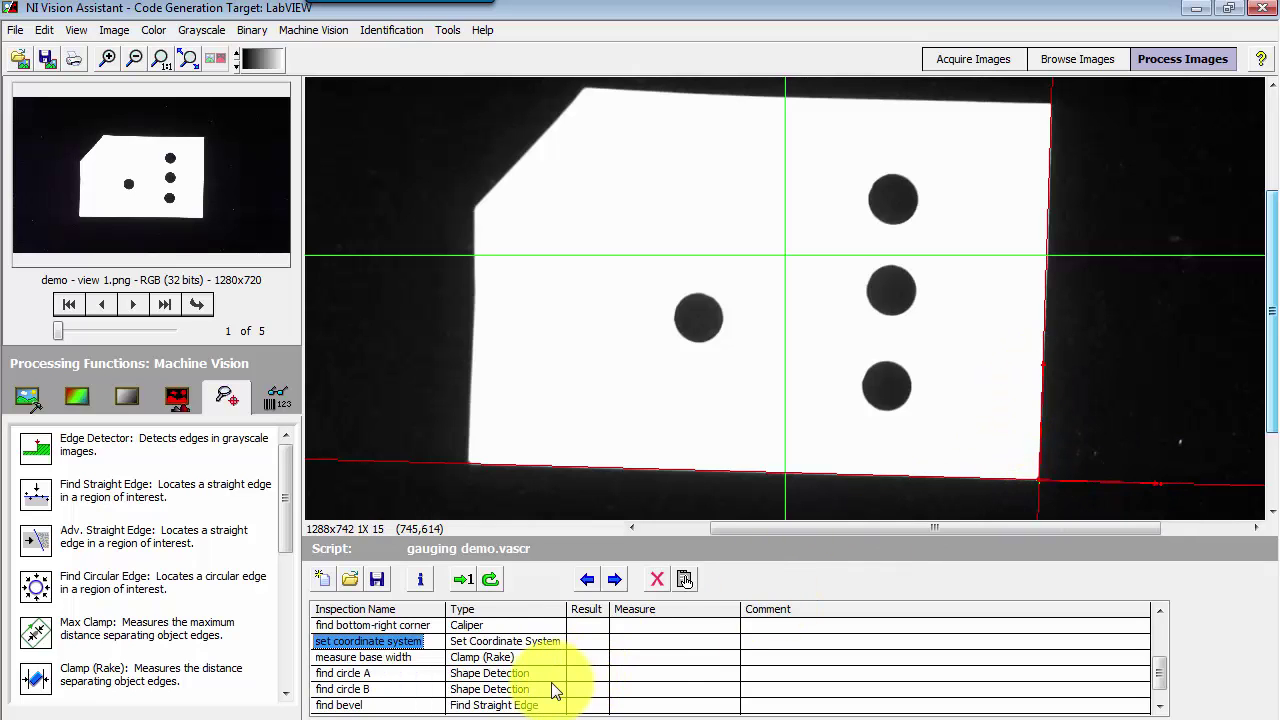
left_click(505, 657)
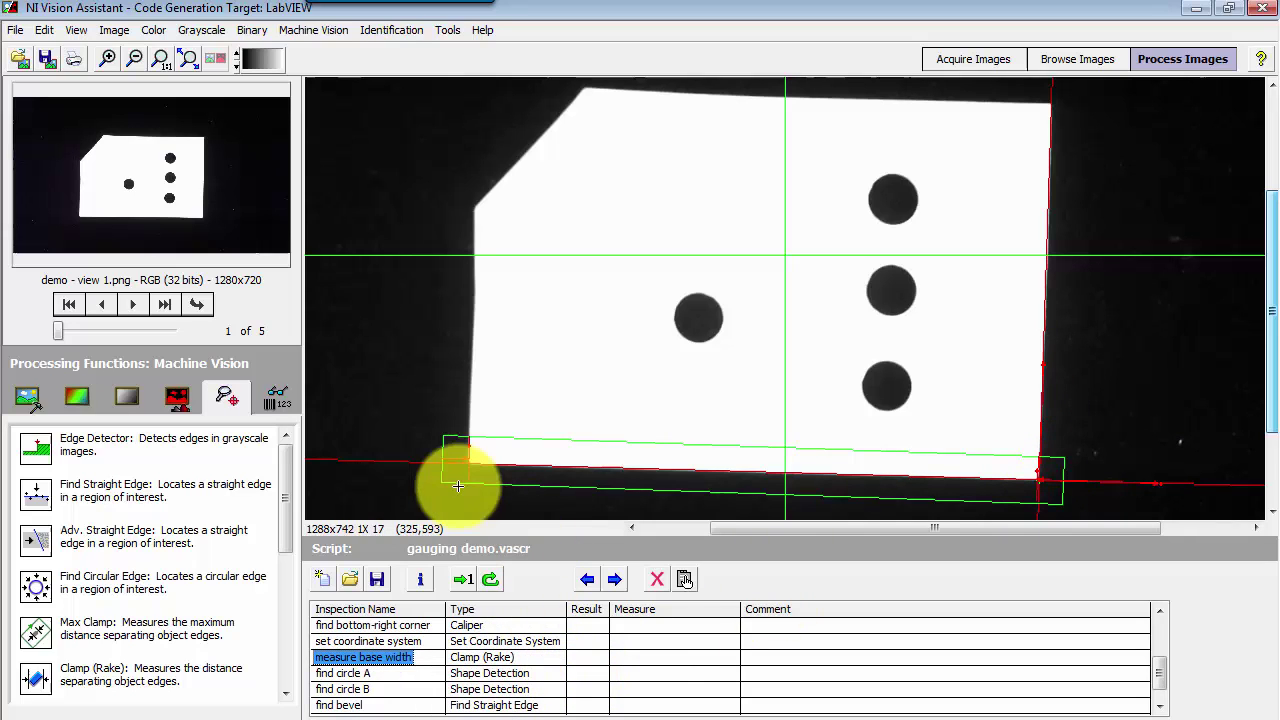
left_click(515, 673)
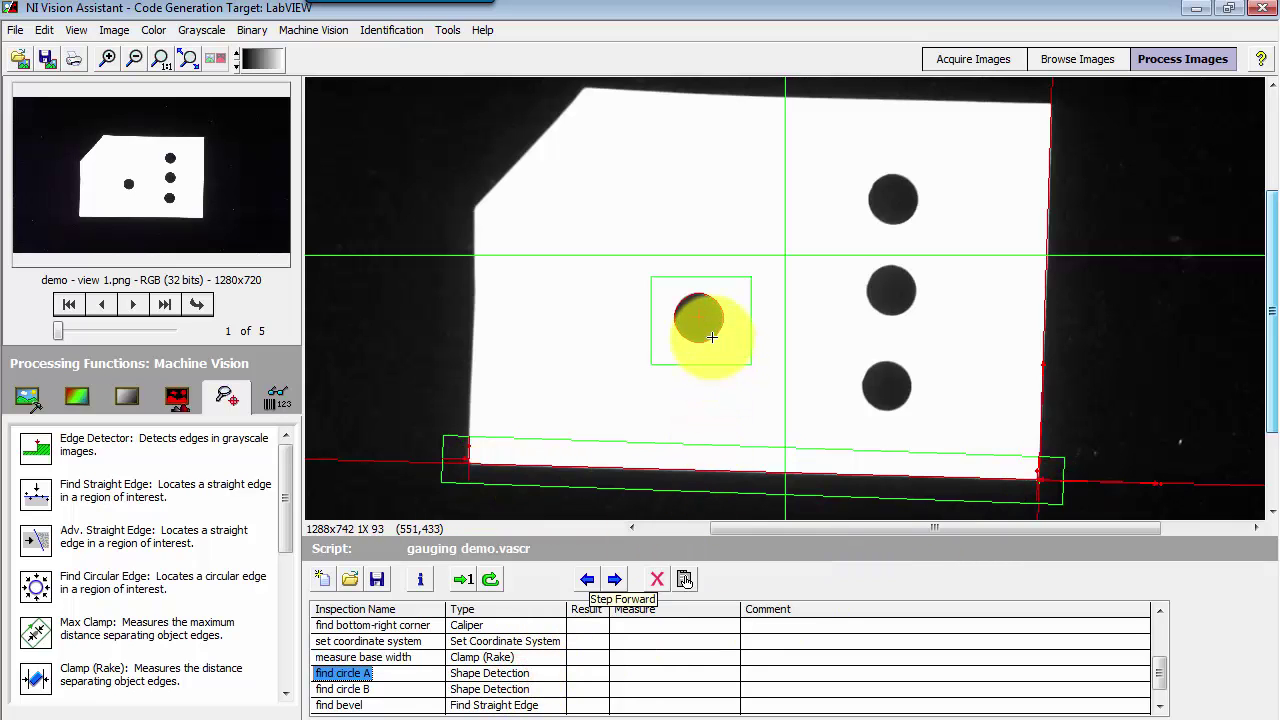
left_click(530, 689)
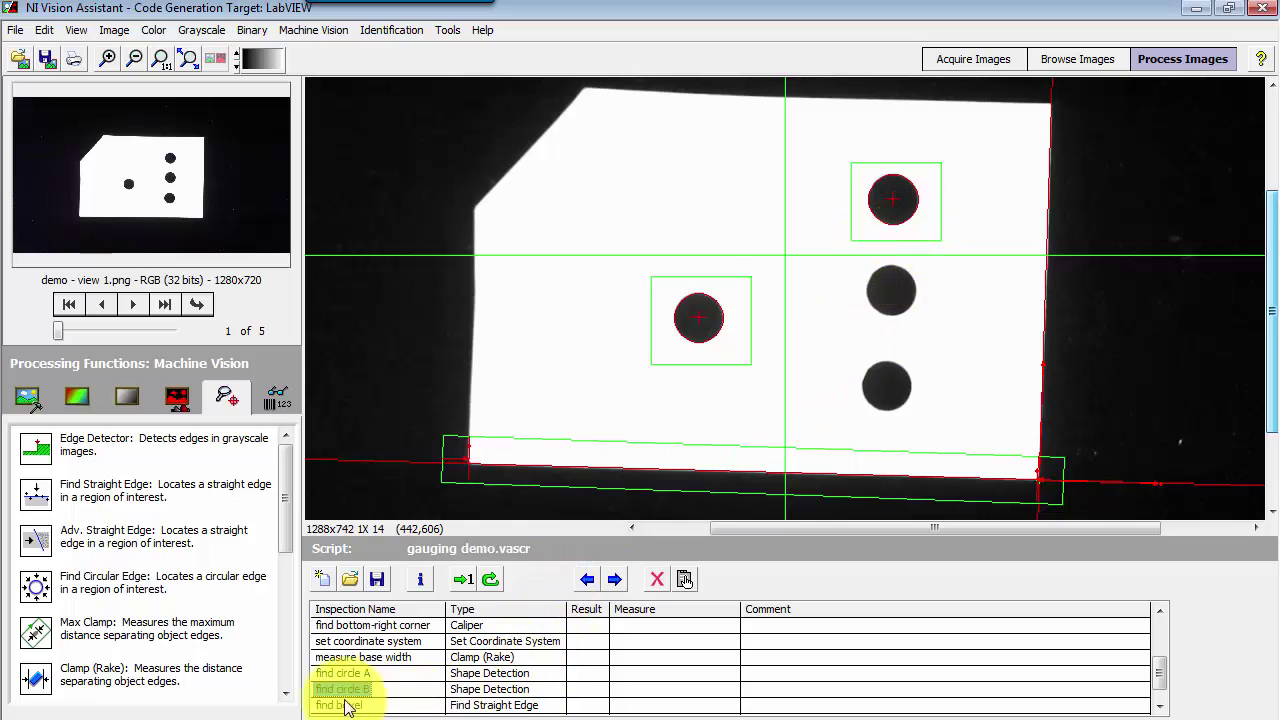
left_click(500, 705)
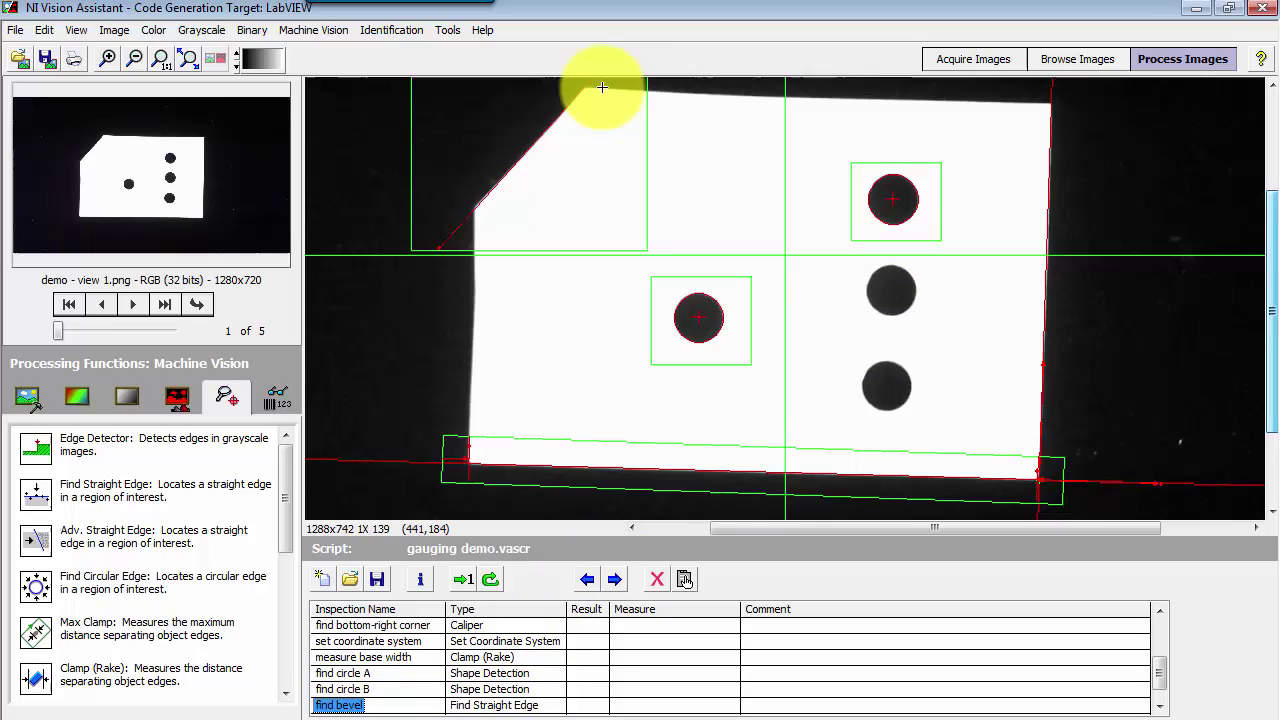
scroll(448, 660, "down", 1)
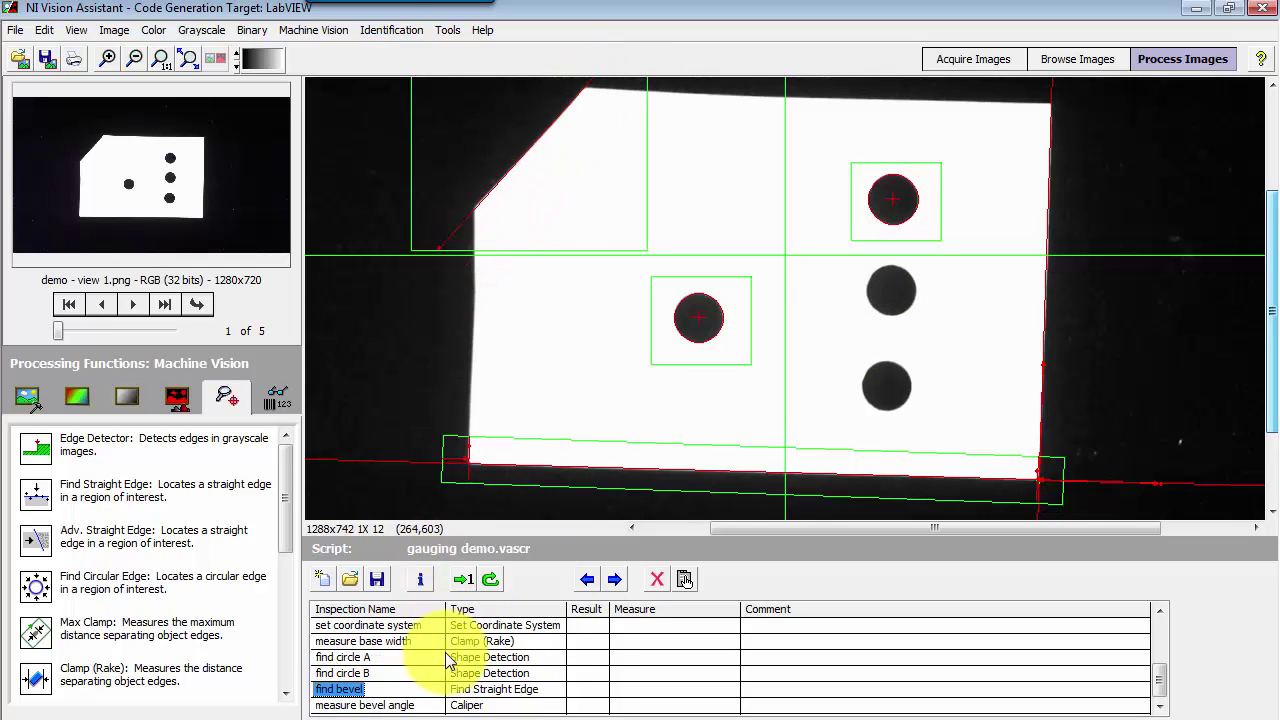
left_click(410, 705)
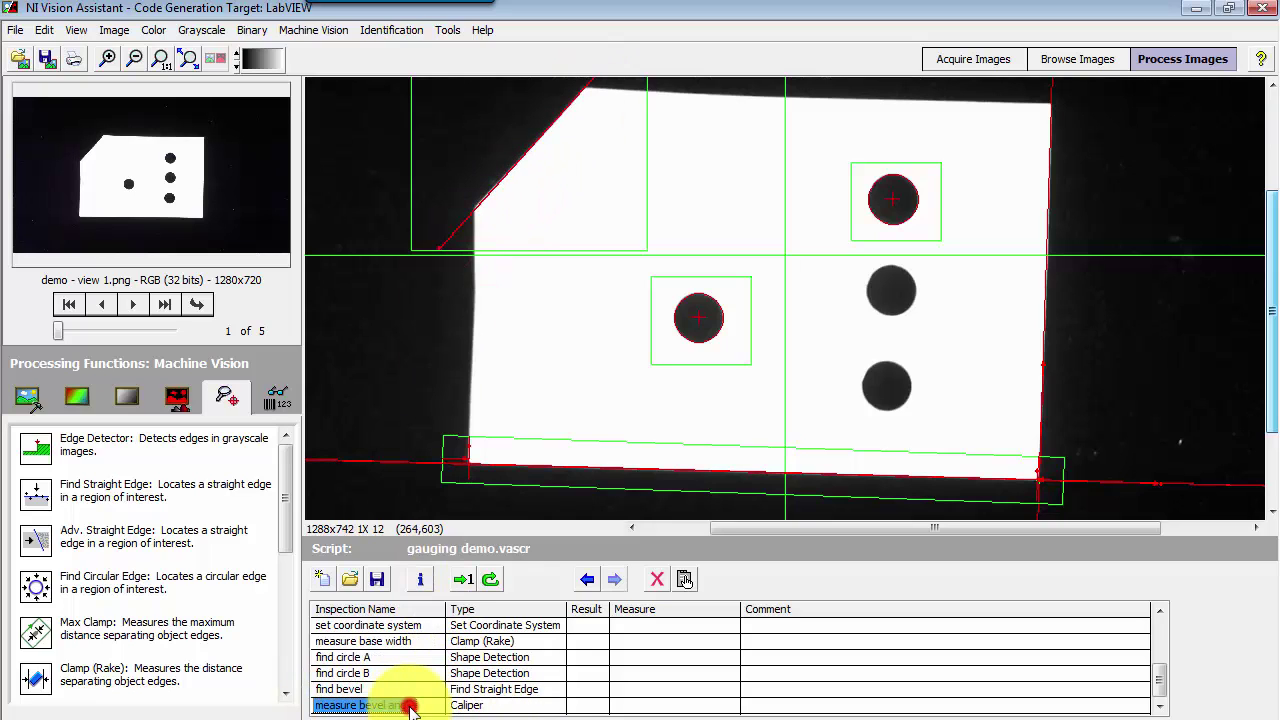
In the bevel angle Caliper step, measure the point-to-point distance between circle centres 8 and 9 (2.70 cm).
double_click(410, 705)
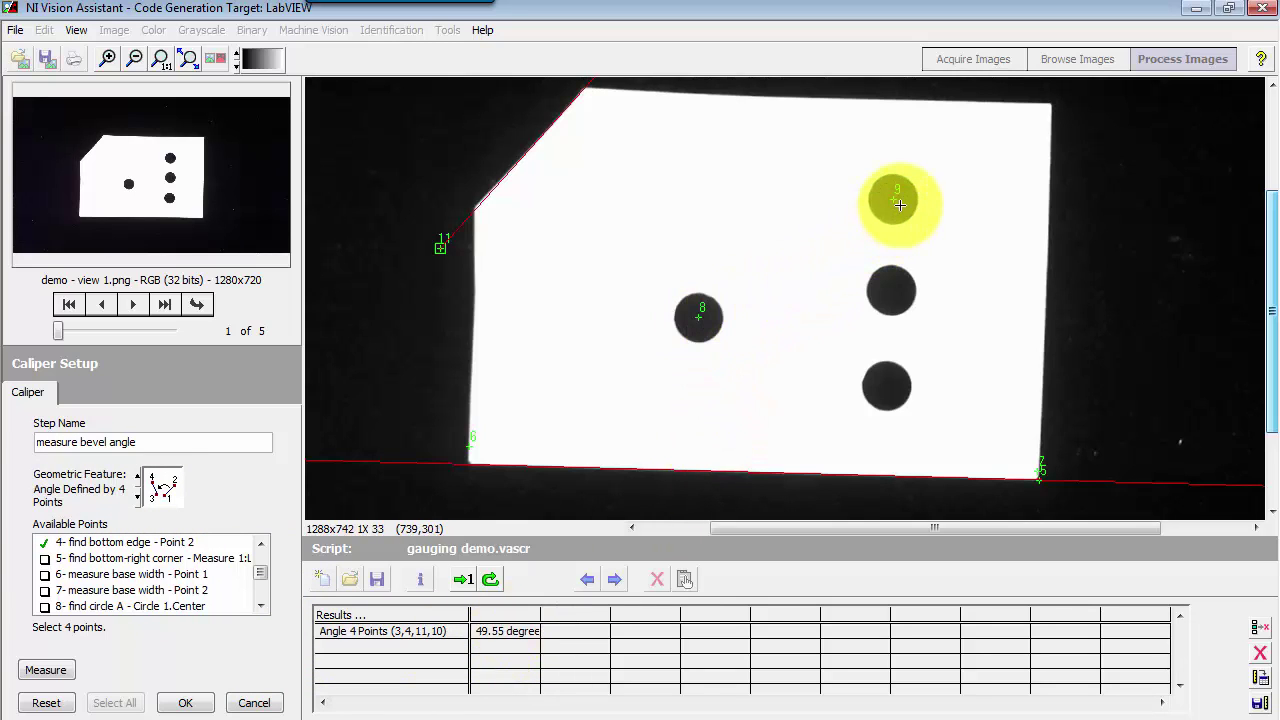
left_click(164, 486)
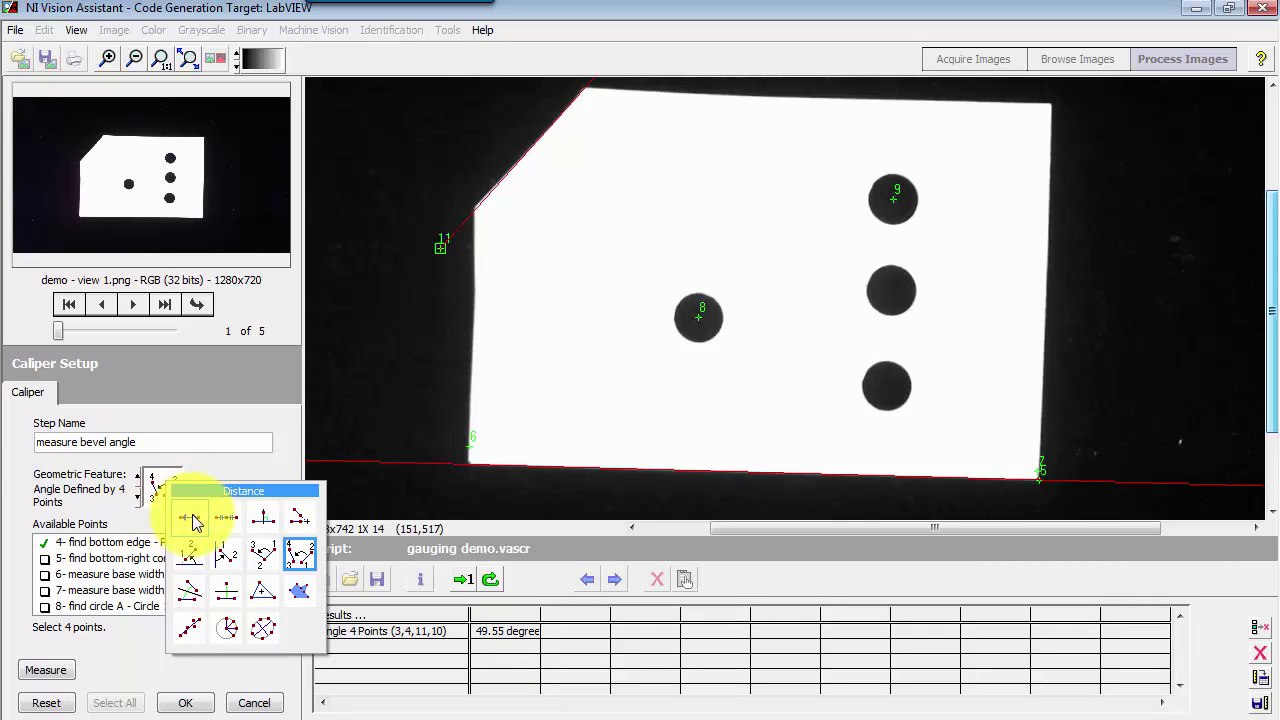
left_click(194, 518)
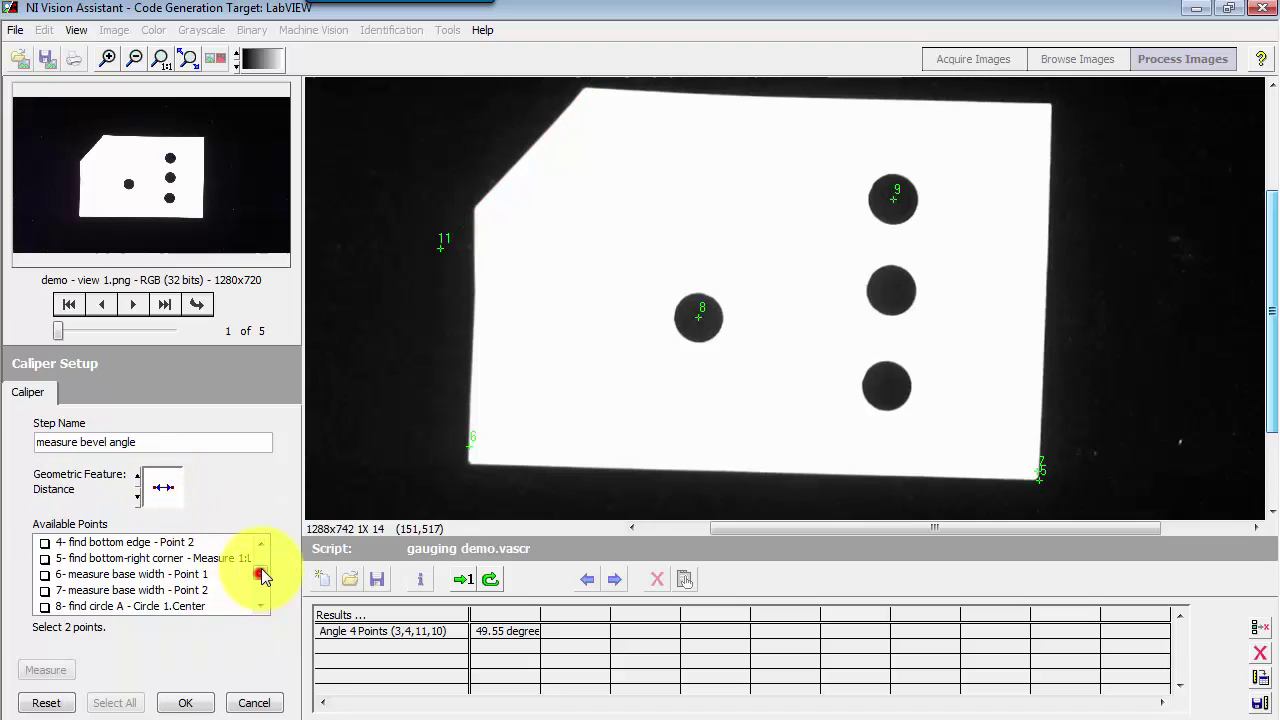
left_click_drag(257, 571, 256, 601)
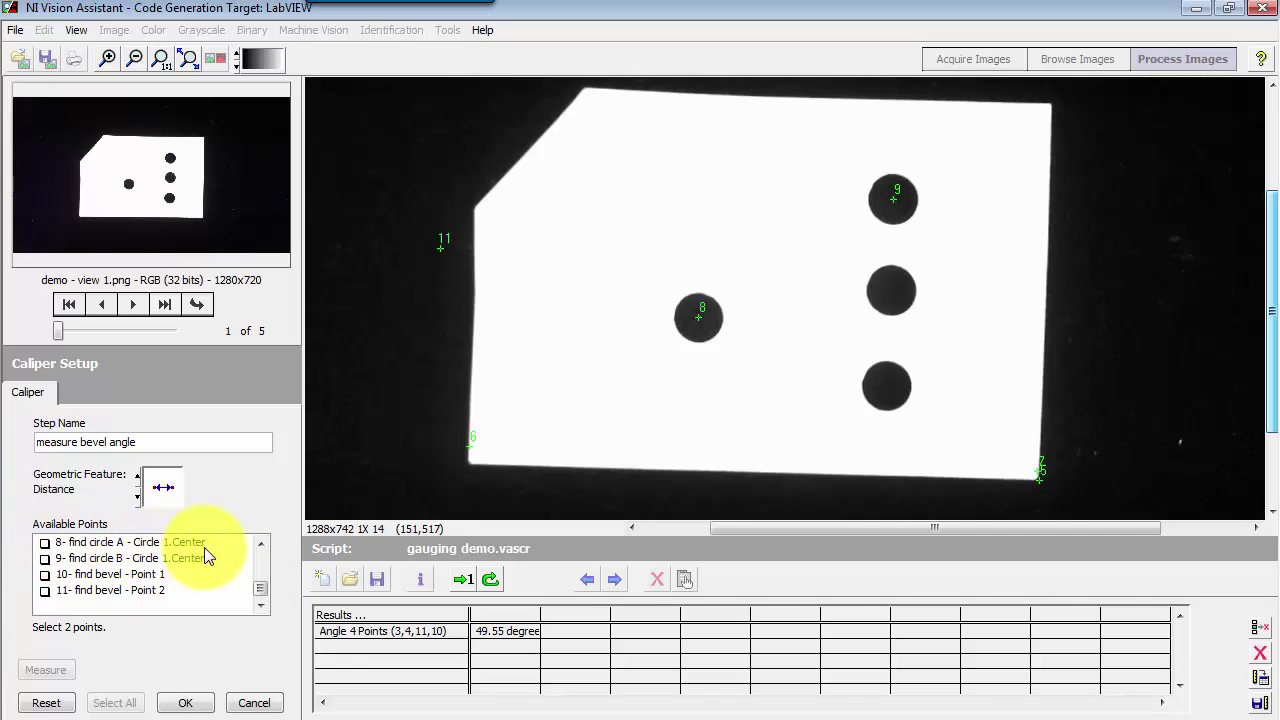
left_click(44, 542)
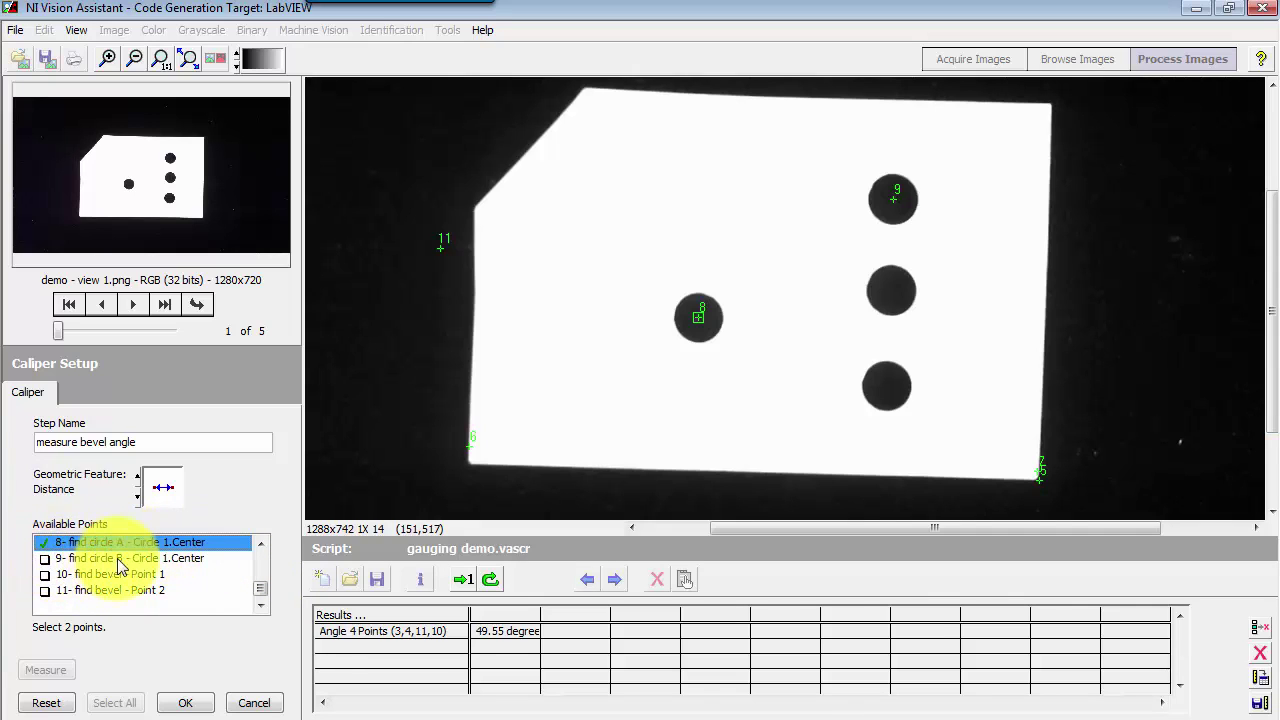
left_click(44, 559)
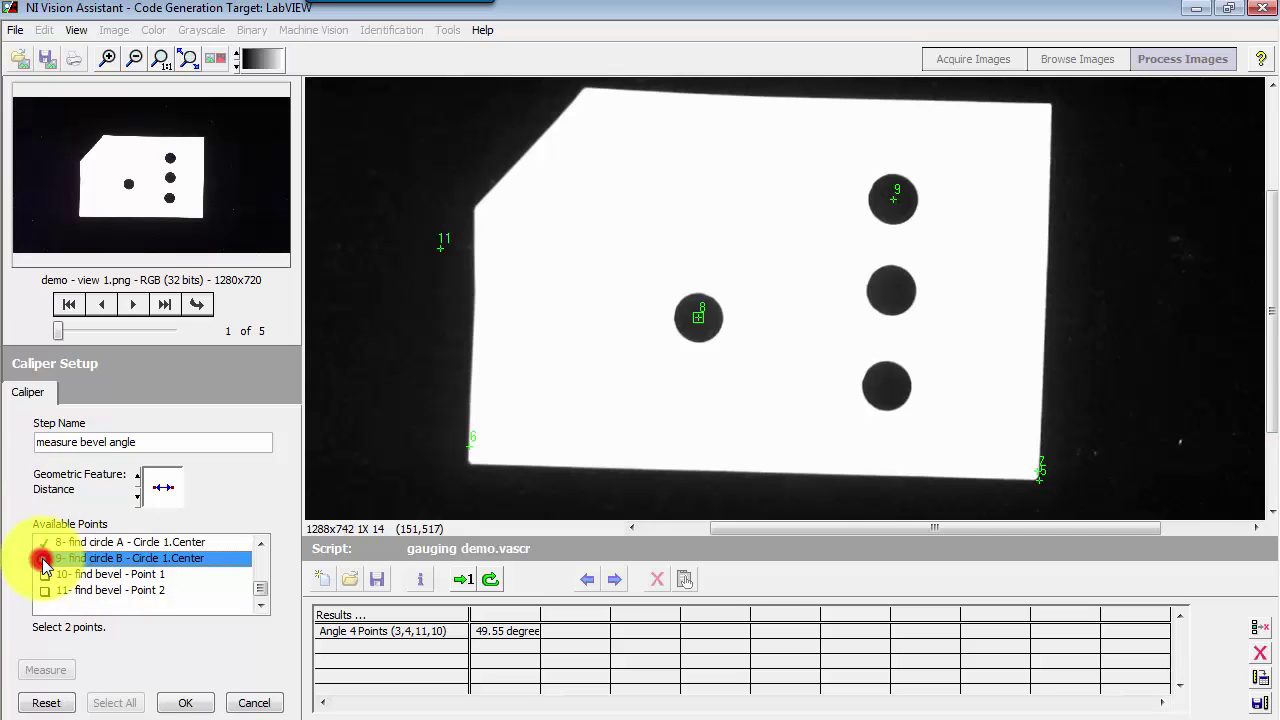
left_click(50, 671)
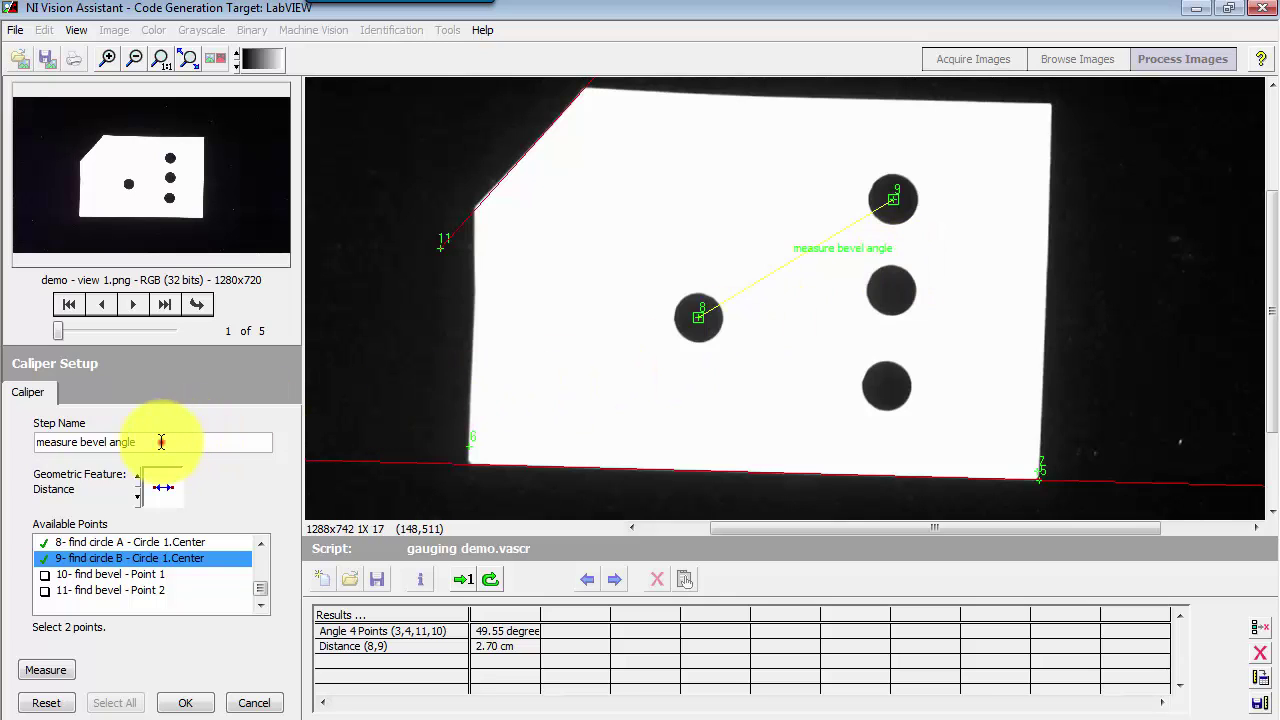
Rename the Caliper step to 'take measurements' and confirm its settings with OK.
left_click_drag(161, 442, 10, 443)
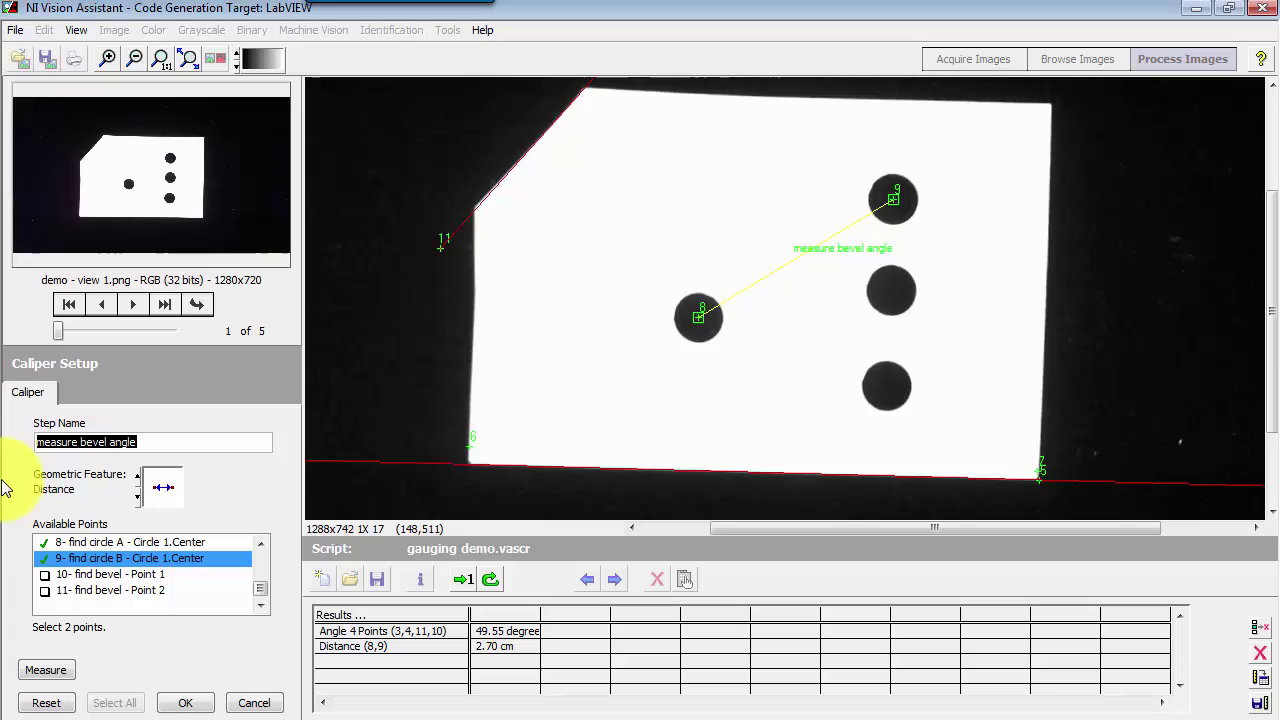
type("take measurements")
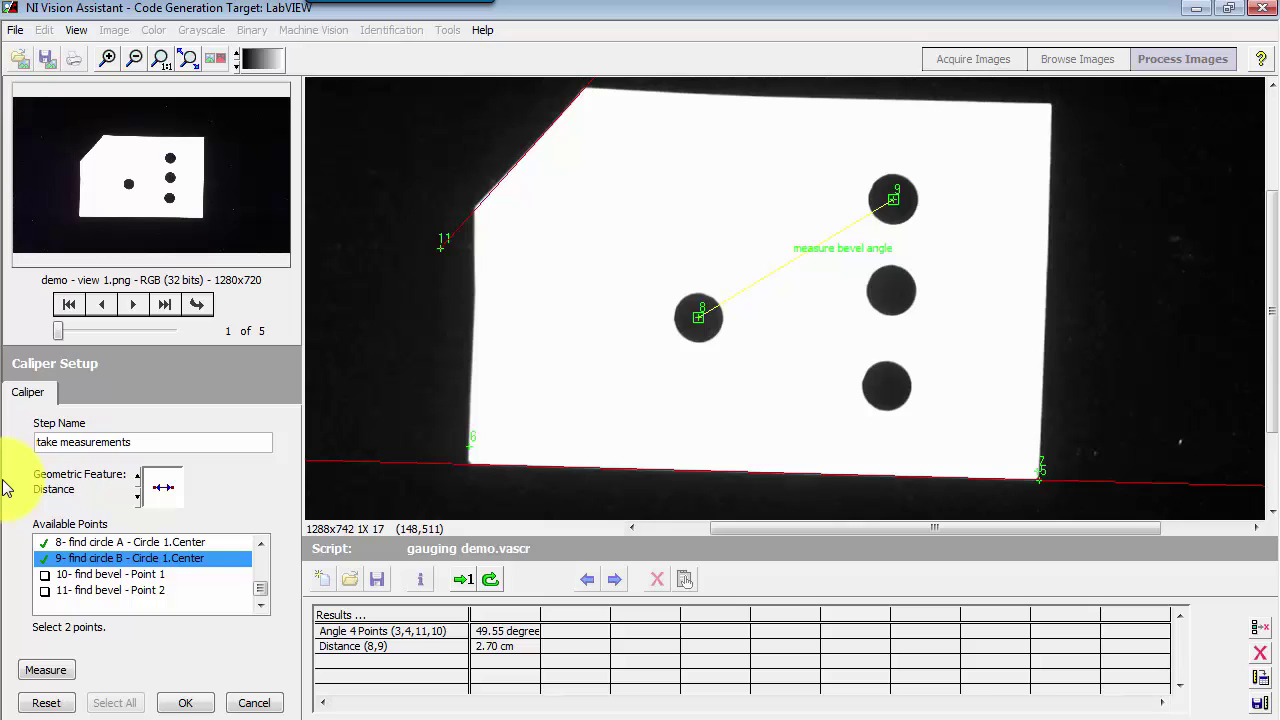
left_click(188, 703)
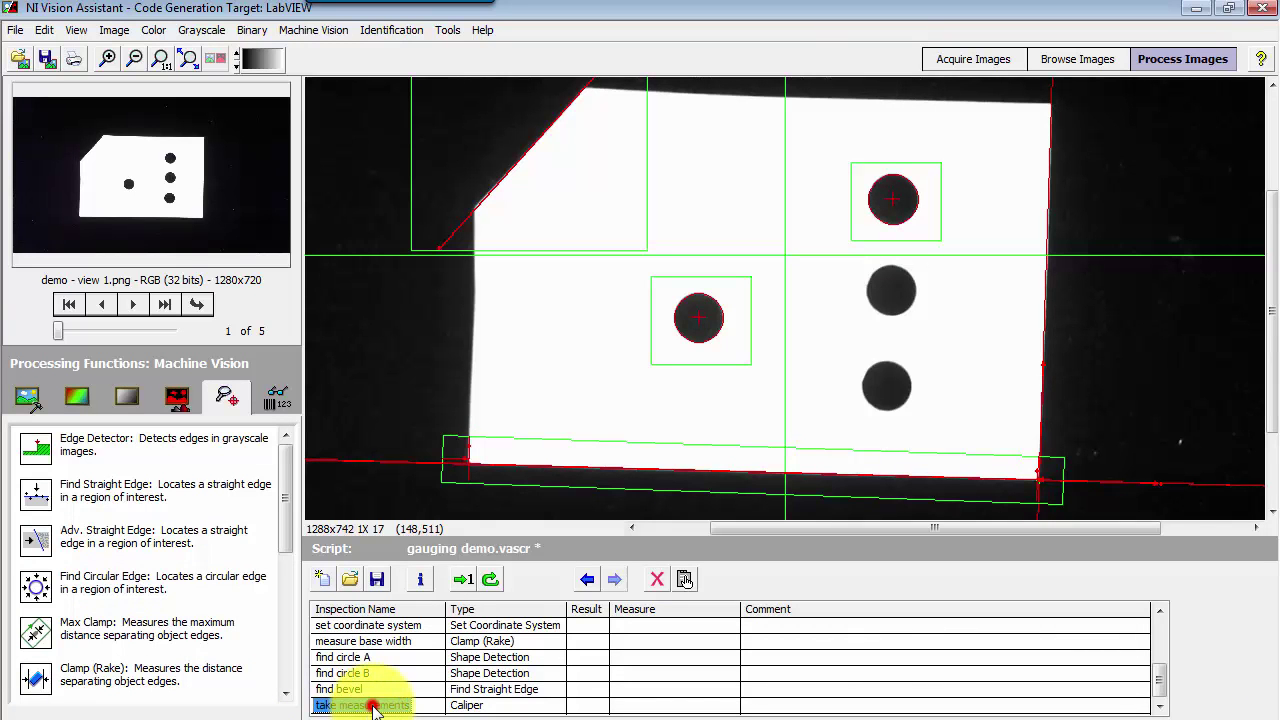
Project circle A's centre (point 8) perpendicularly onto the bevel line through points 10 and 11.
double_click(372, 706)
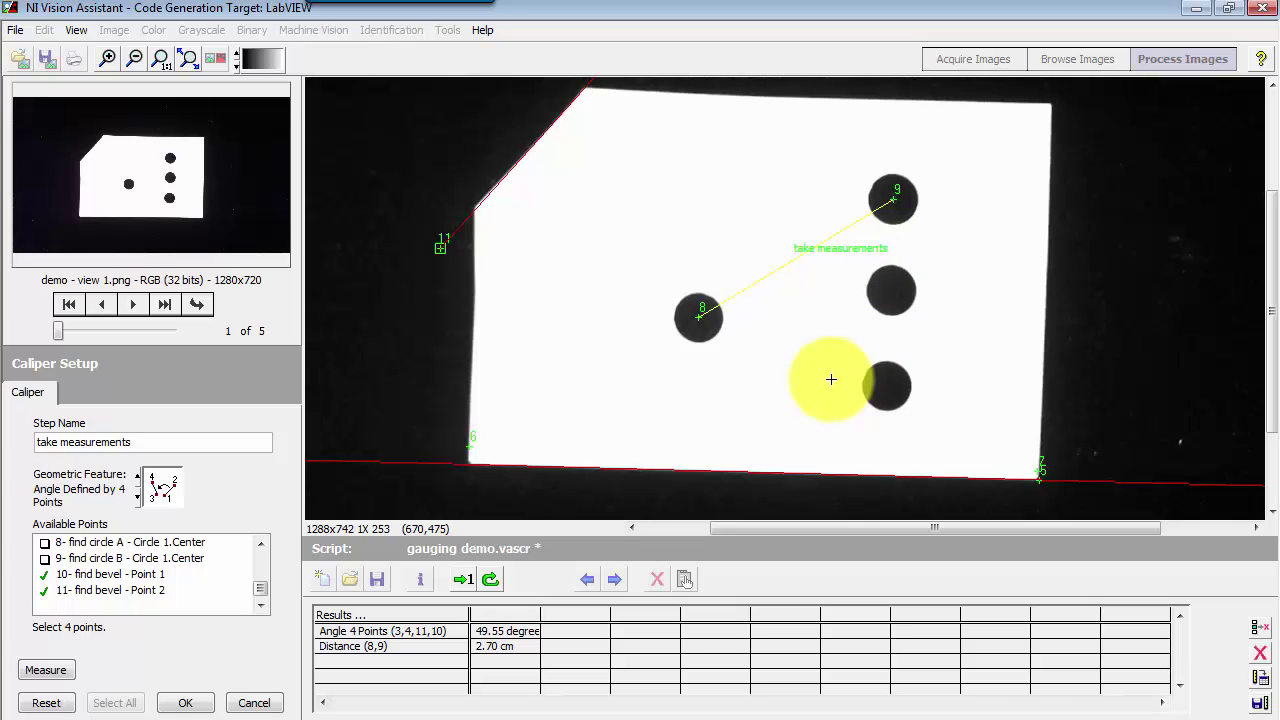
scroll(1268, 343, "up", 2)
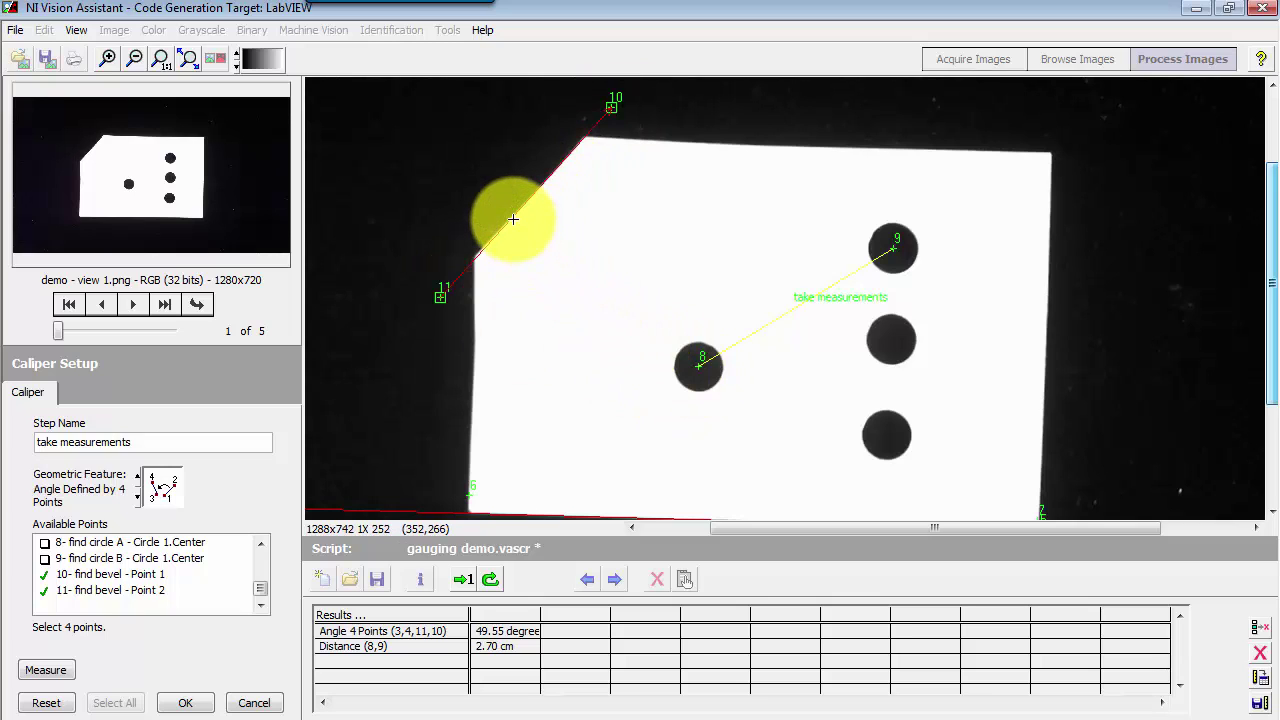
left_click(166, 490)
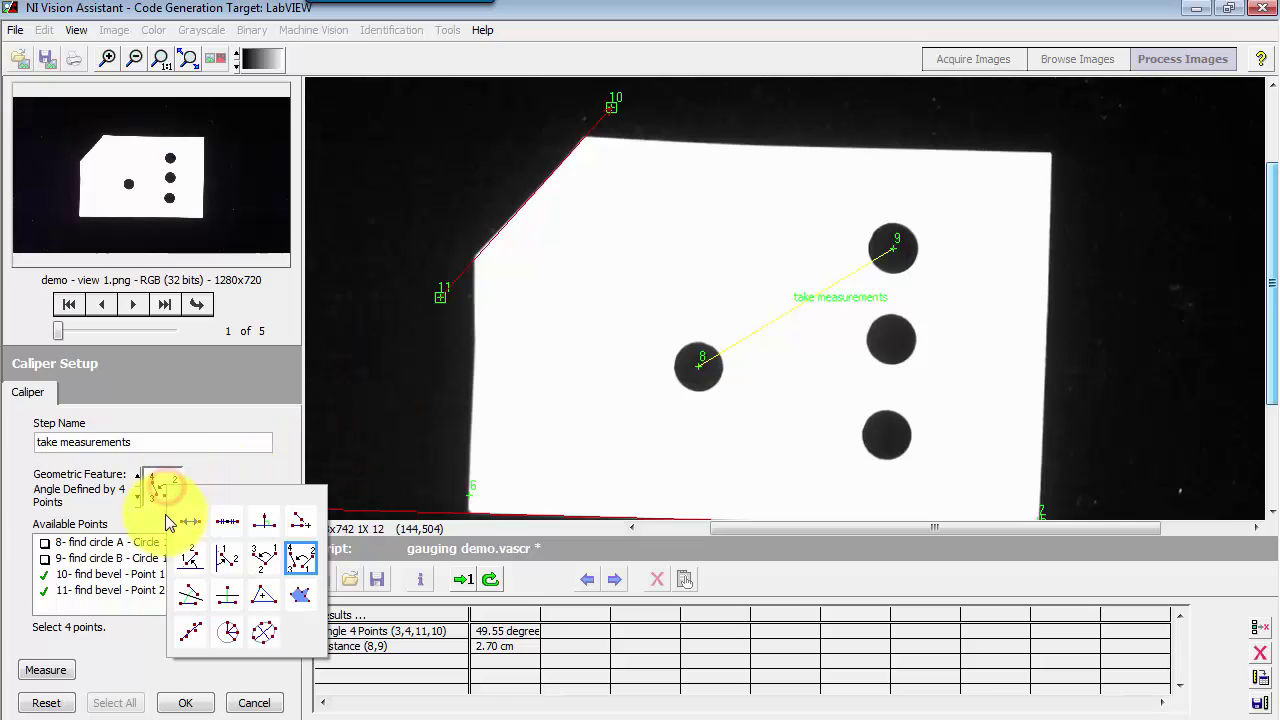
left_click(265, 524)
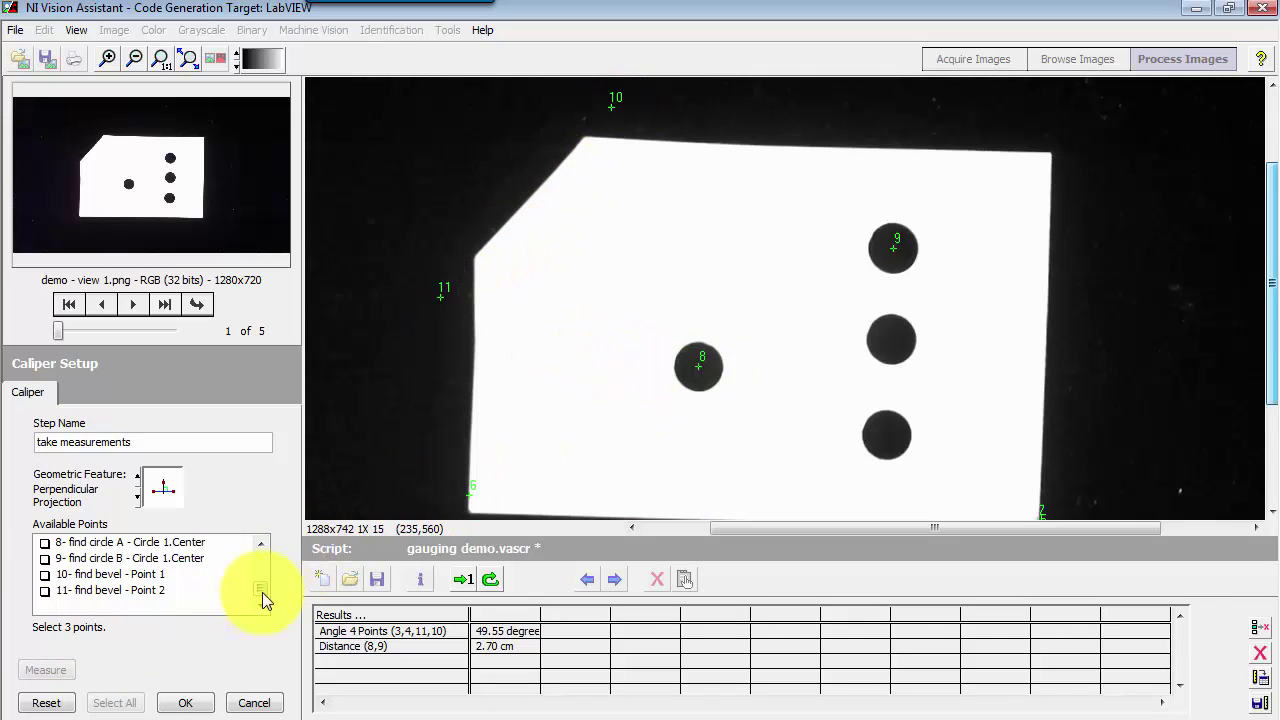
left_click(44, 574)
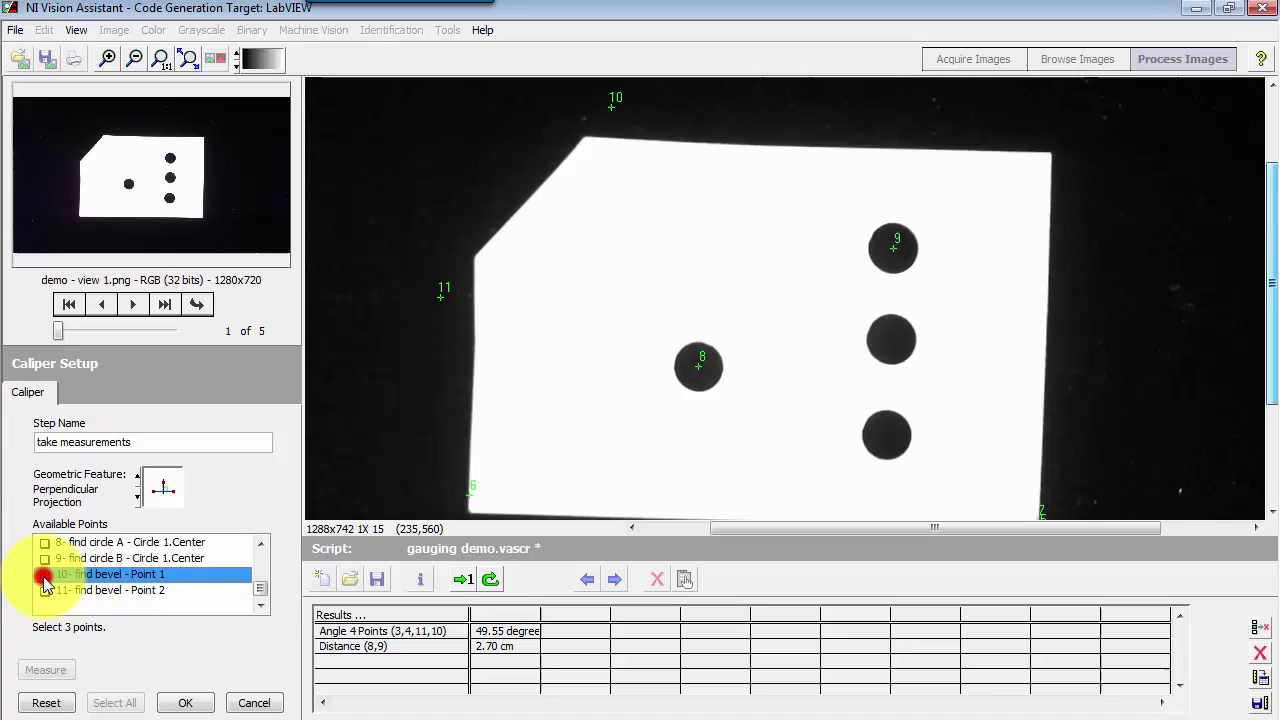
left_click(44, 591)
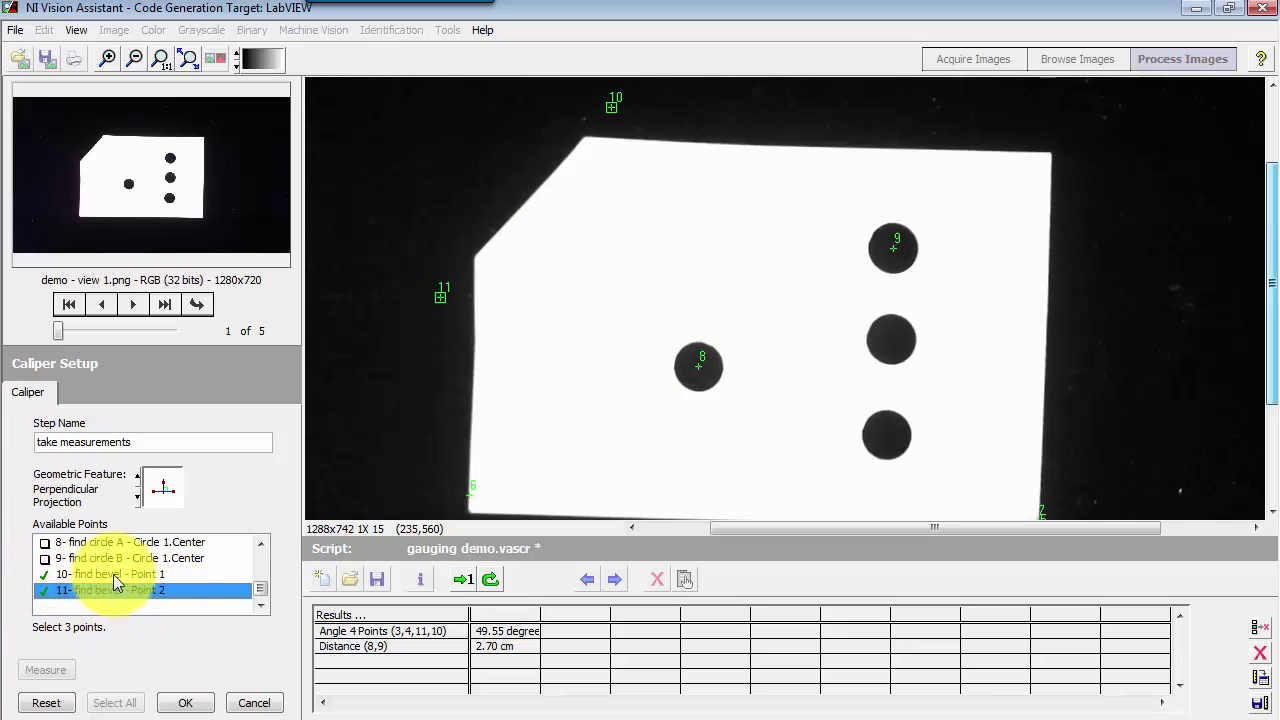
left_click(44, 542)
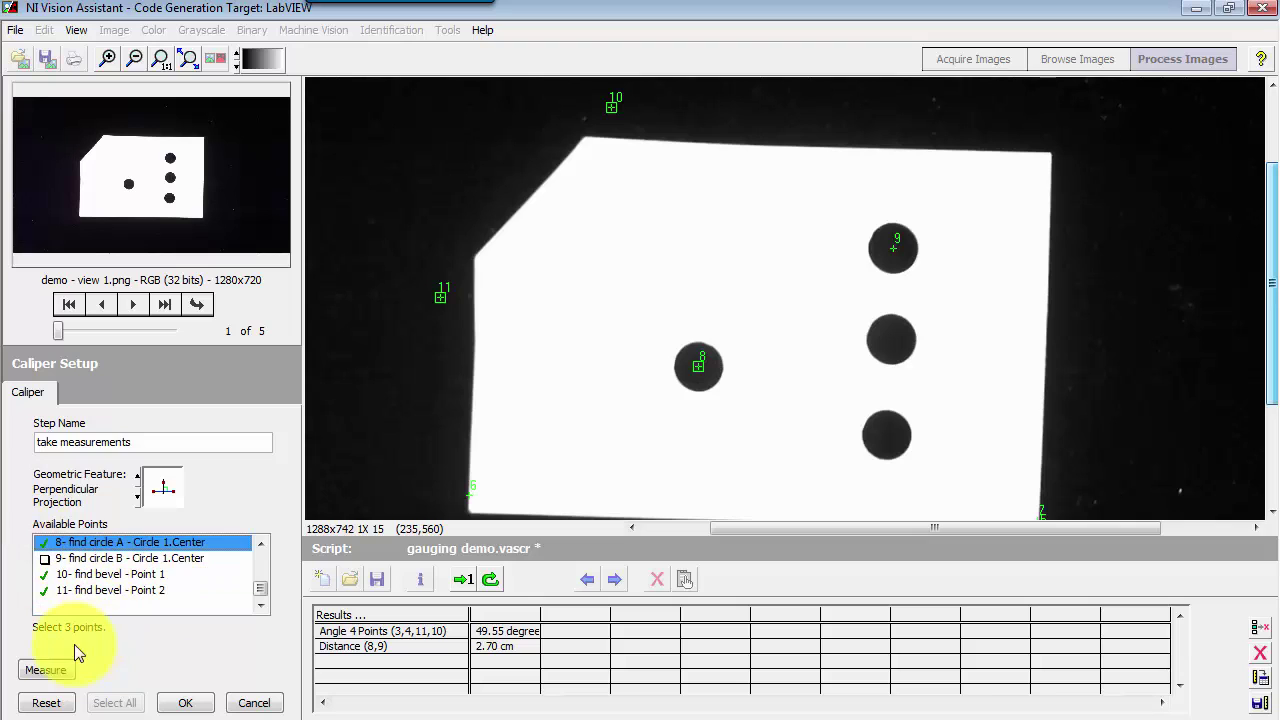
left_click(53, 668)
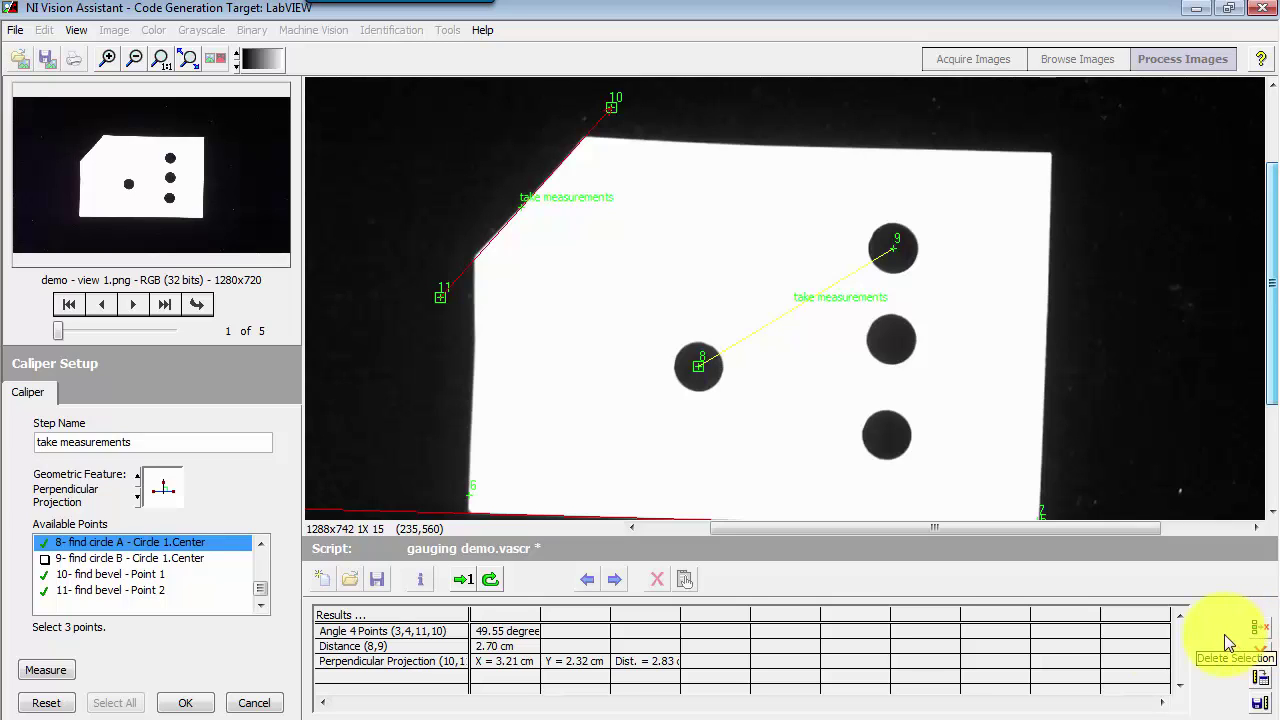
Select the Distance (8,9) result, reset all point selections, and clear their overlays from the image.
left_click(359, 646)
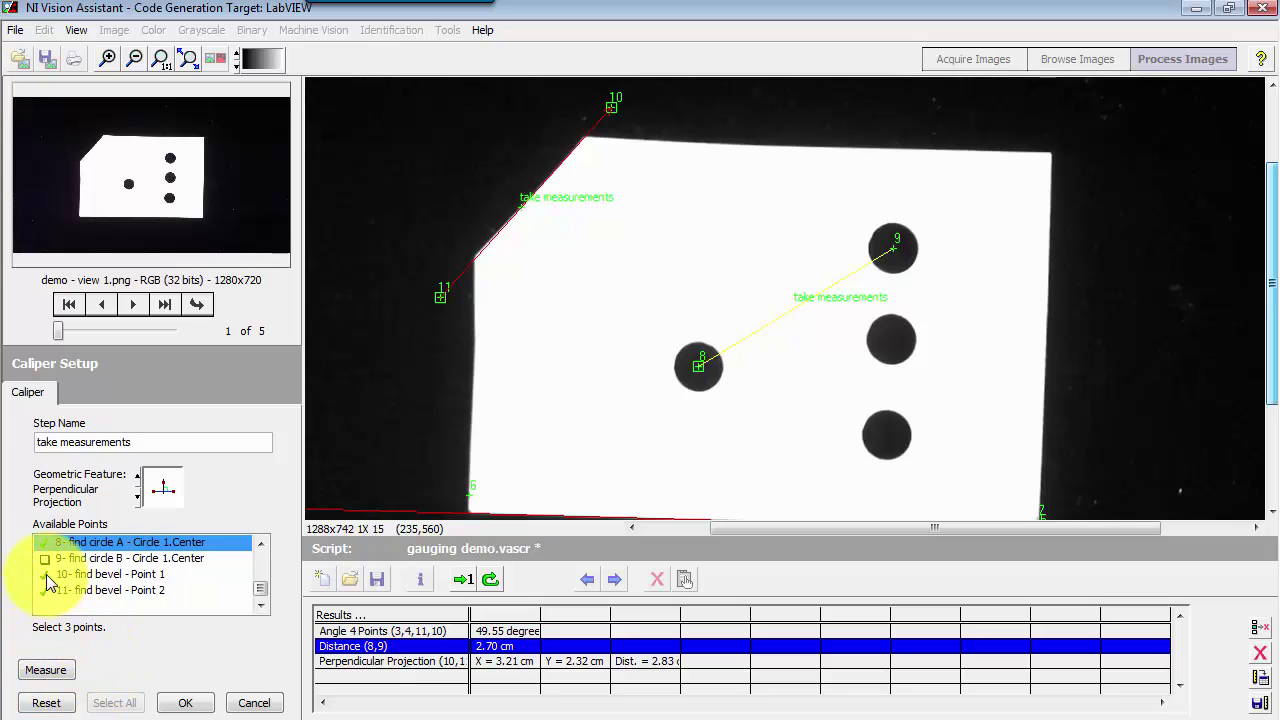
left_click(45, 670)
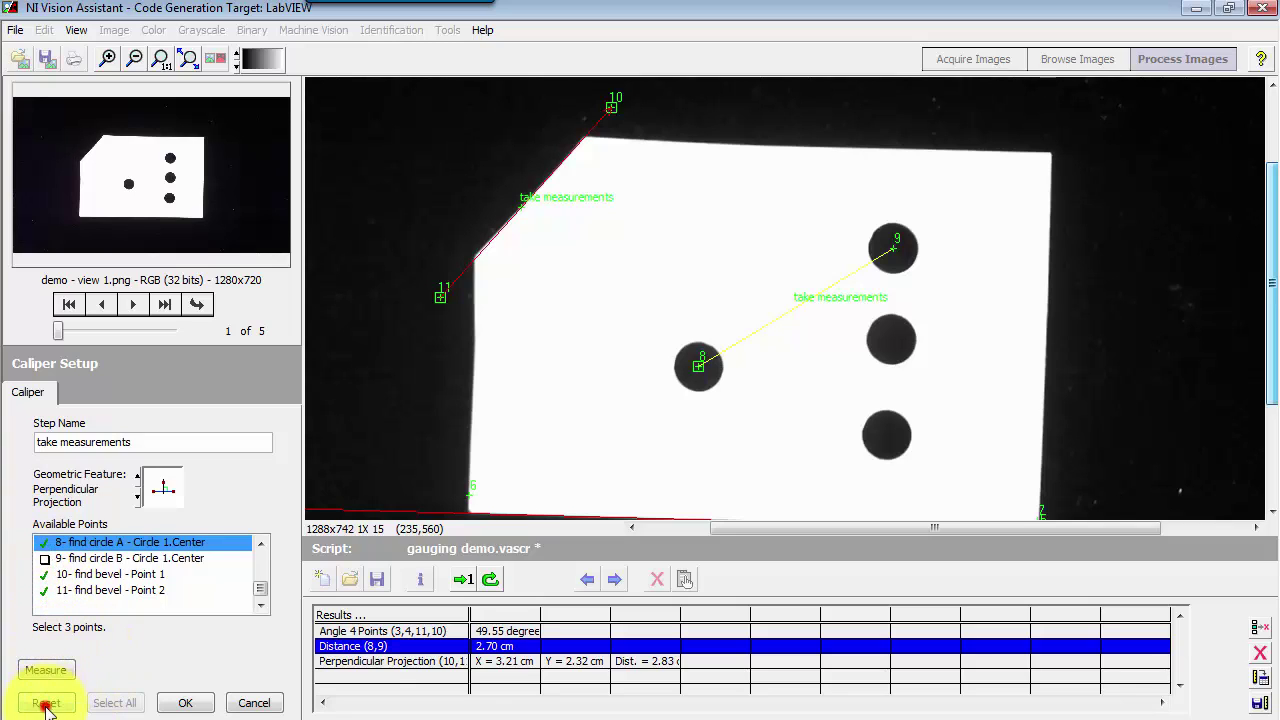
left_click(45, 703)
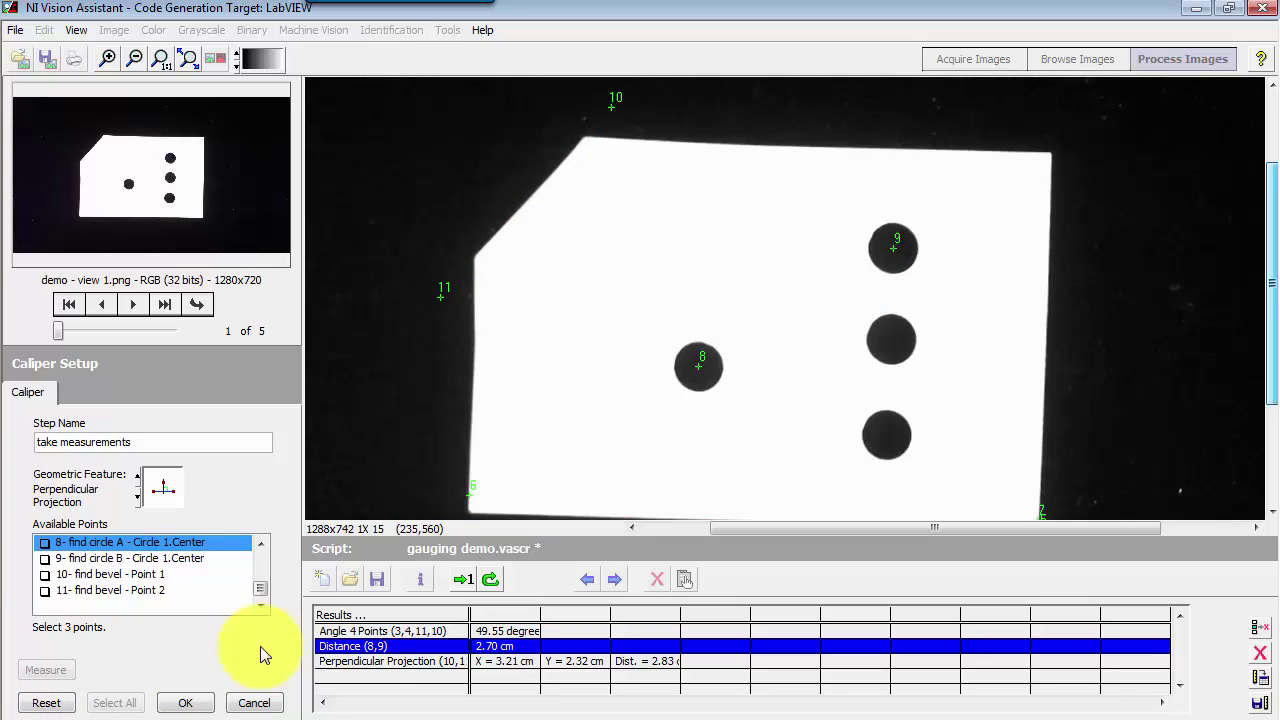